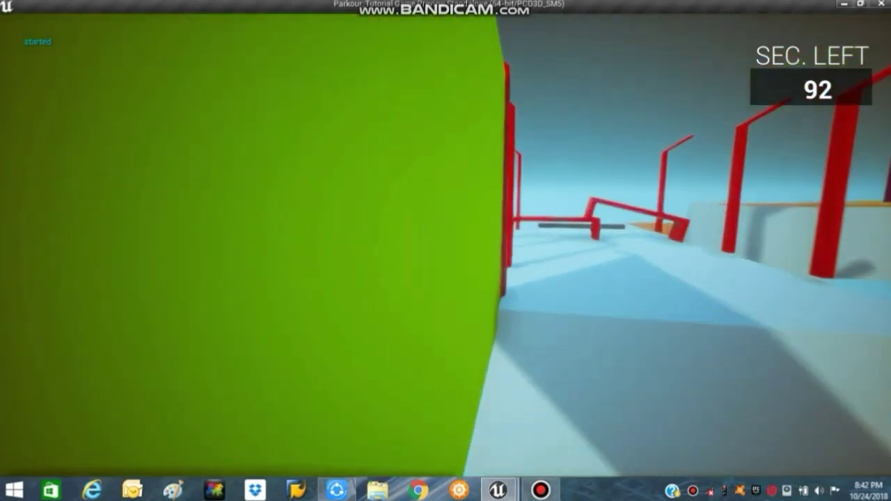
key(space)
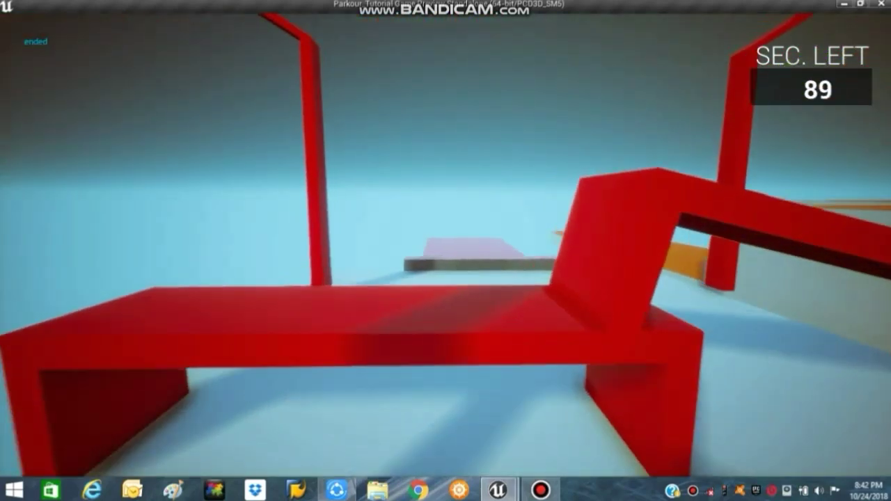
key(space)
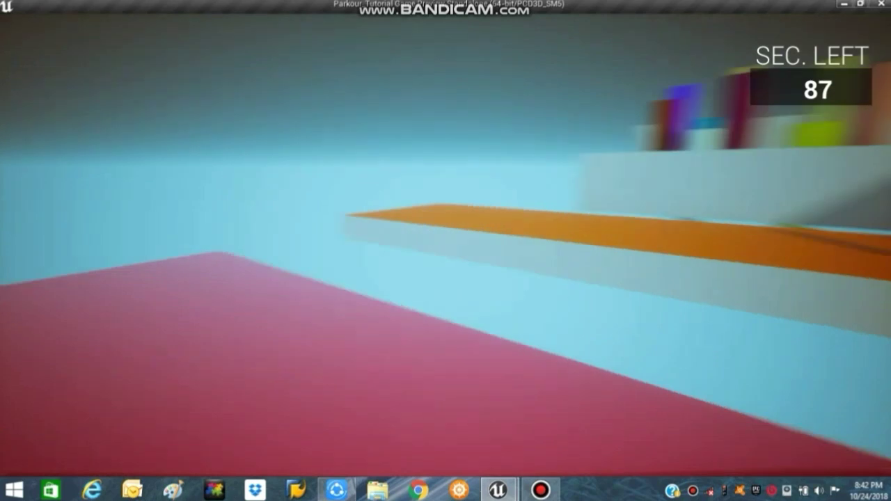
key(space)
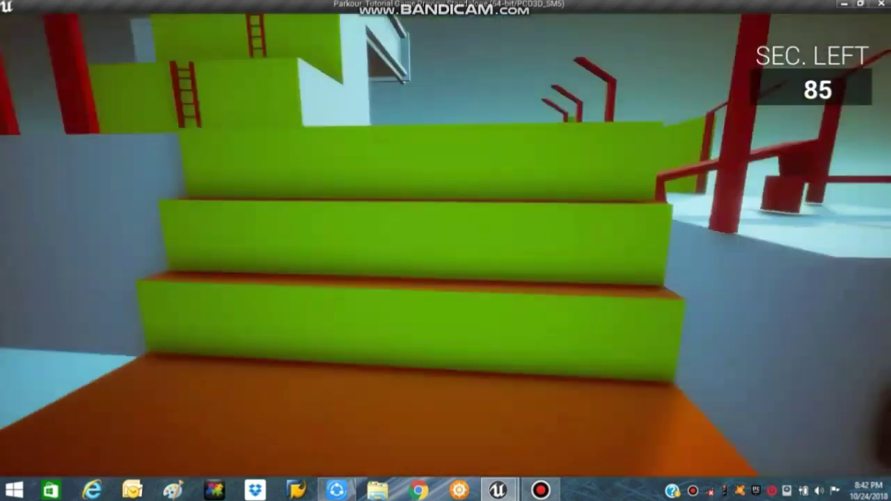
key(w)
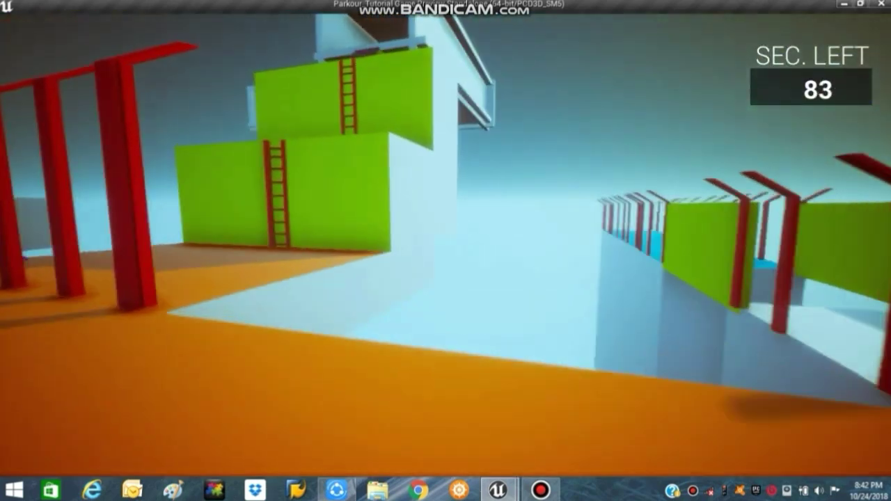
key(w)
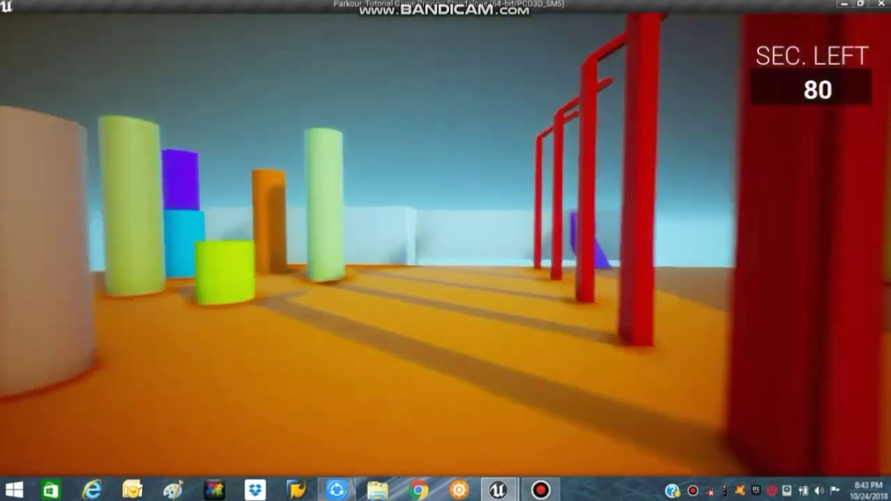
key(w)
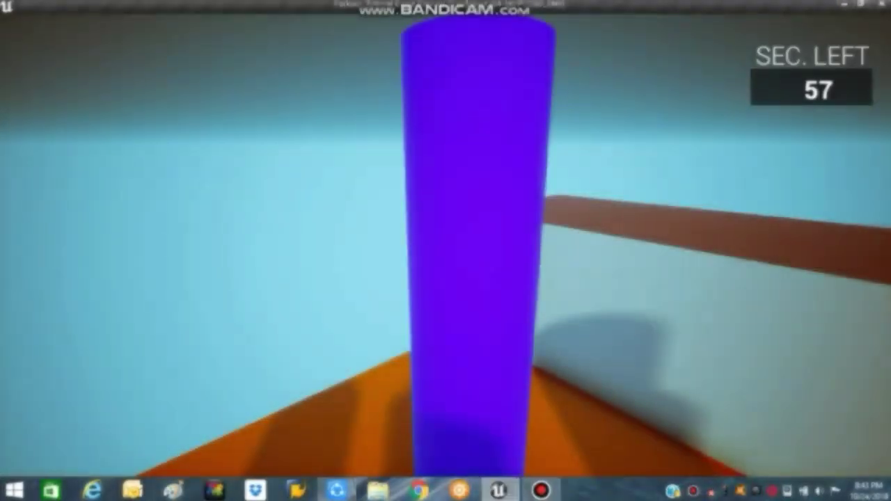
key(w)
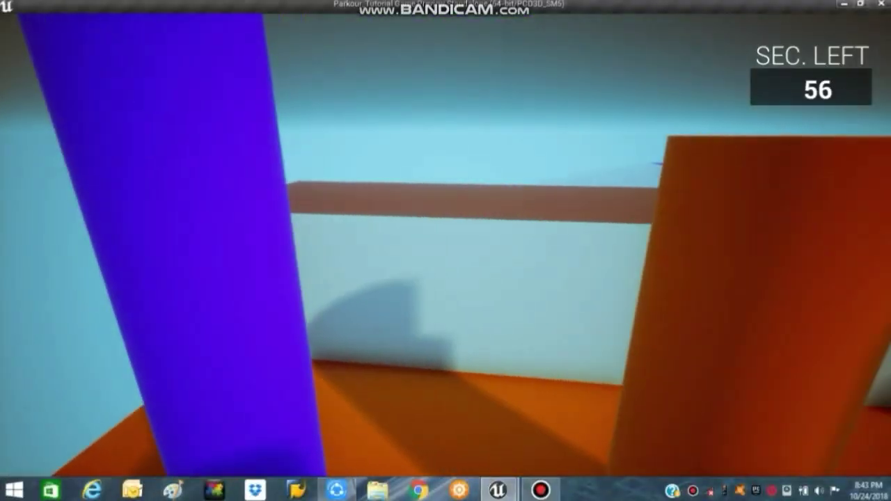
key(w)
key(space)
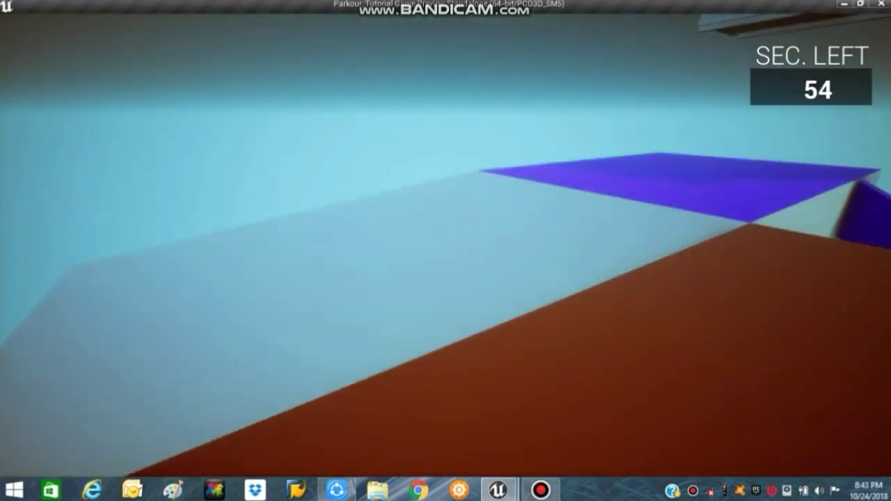
key(w)
key(w)
key(space)
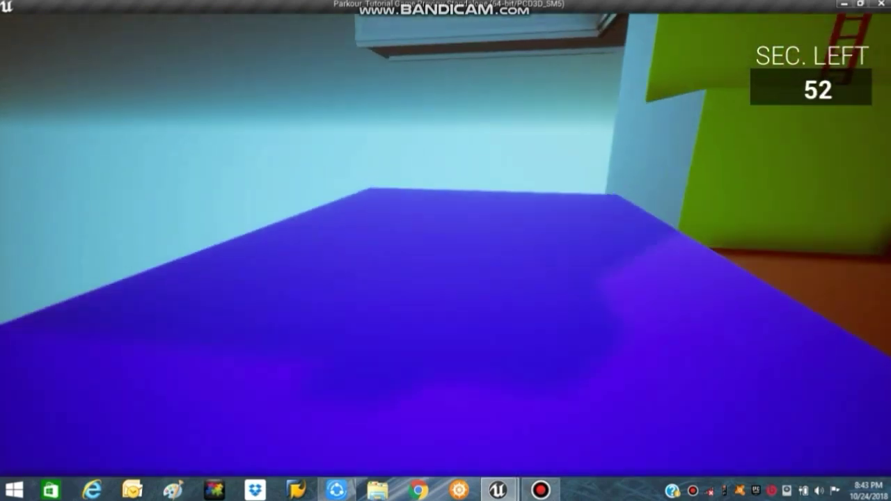
key(w)
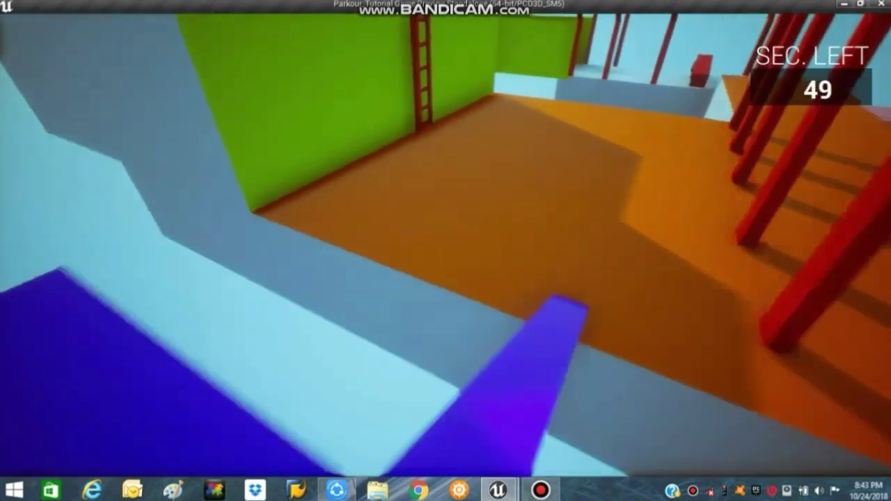
key(w)
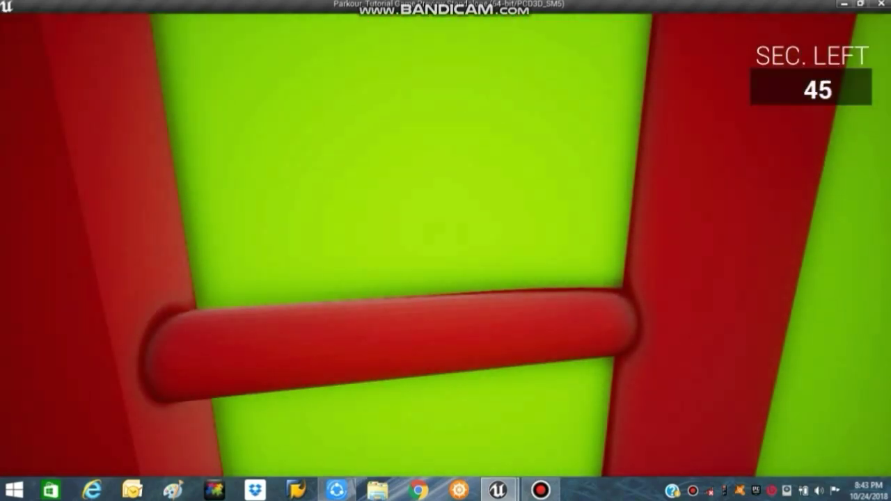
key(s)
key(w)
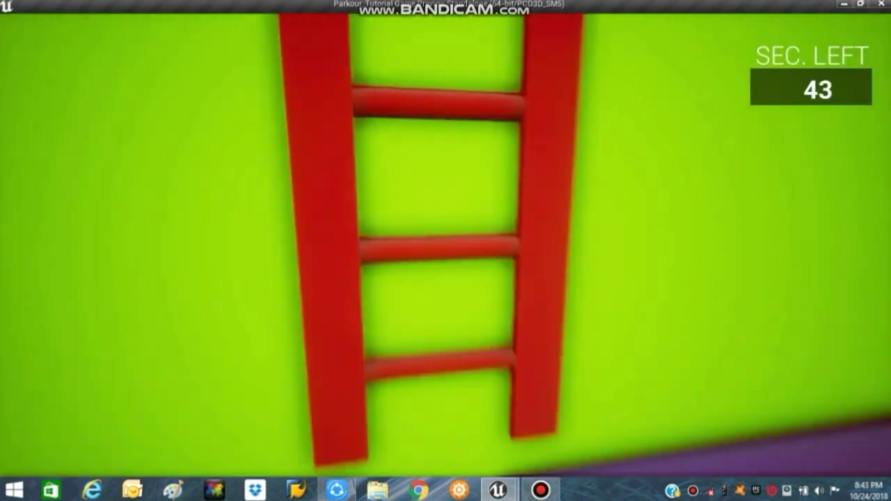
key(w)
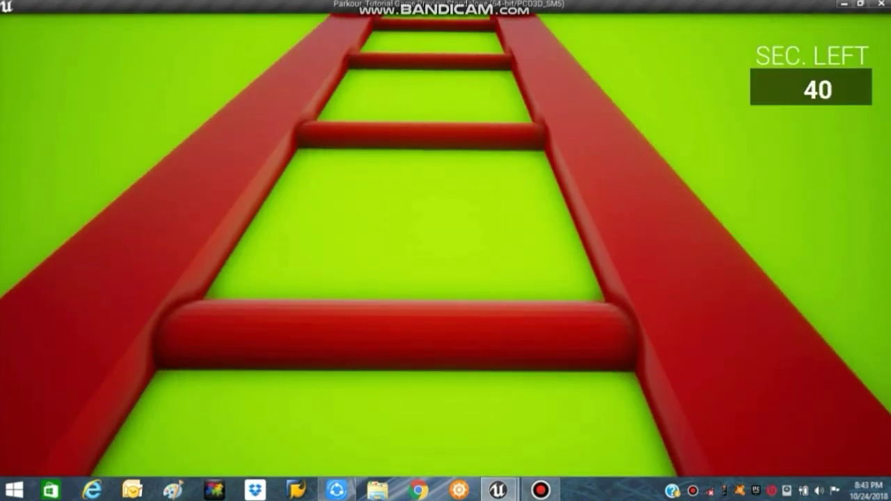
key(w)
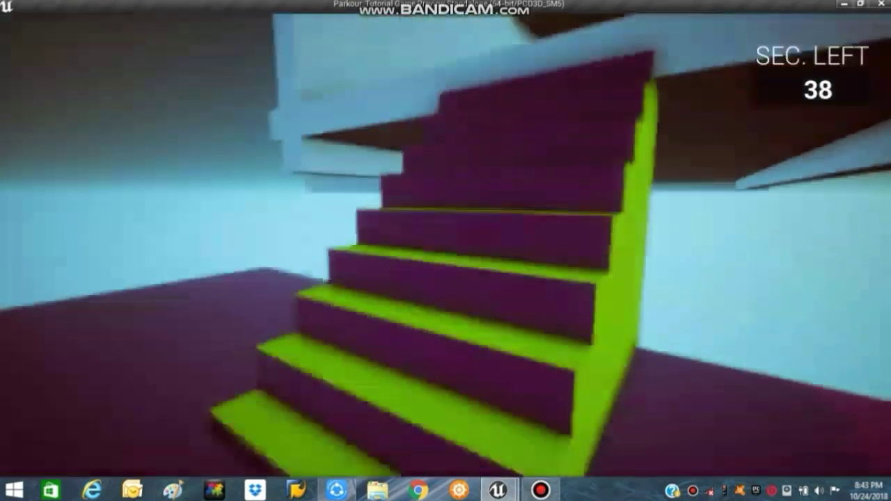
key(w)
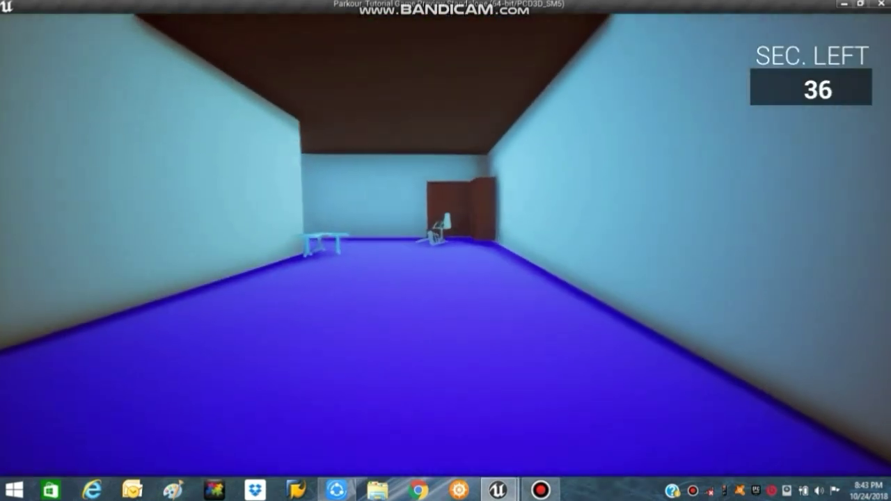
key(w)
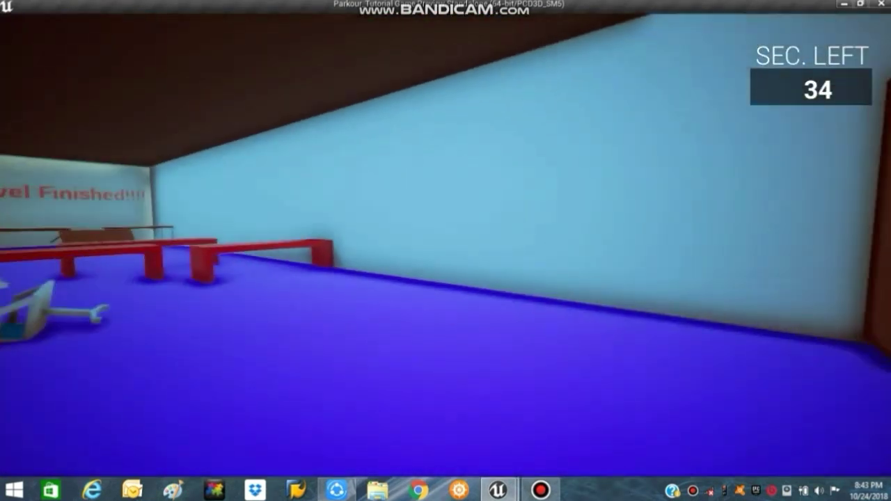
key(w)
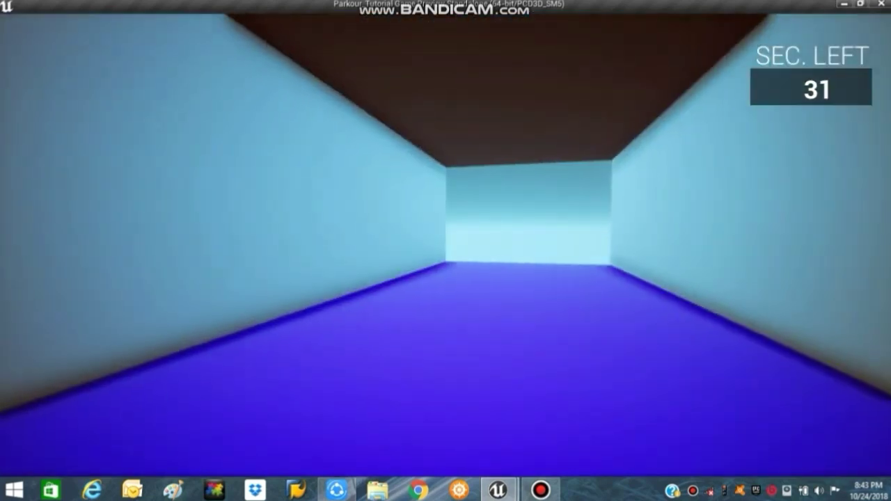
key(w)
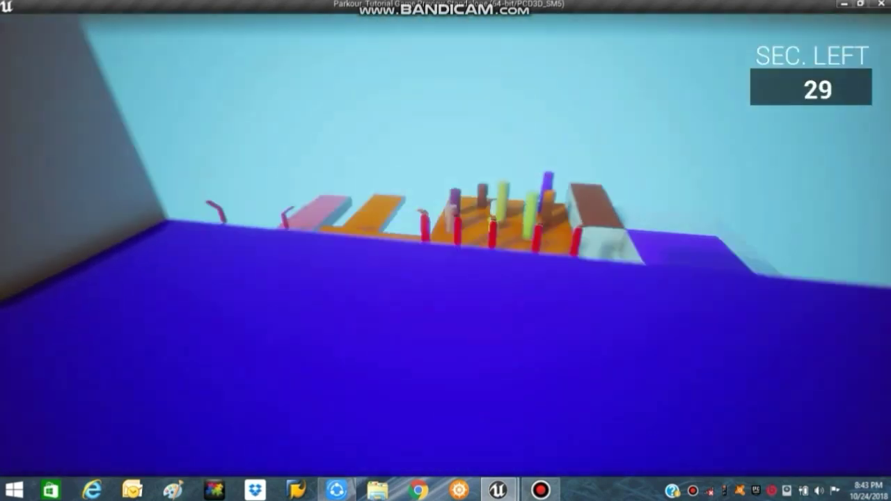
key(w)
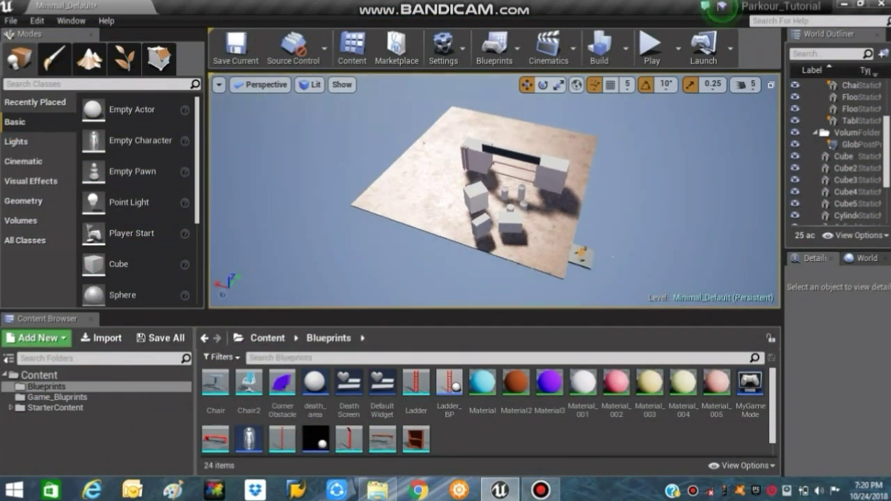
Examine the level's cubes, cylinders, ladder and pipe from several angles, along with the assets in the Blueprints folder.
scroll(648, 198, up, 6)
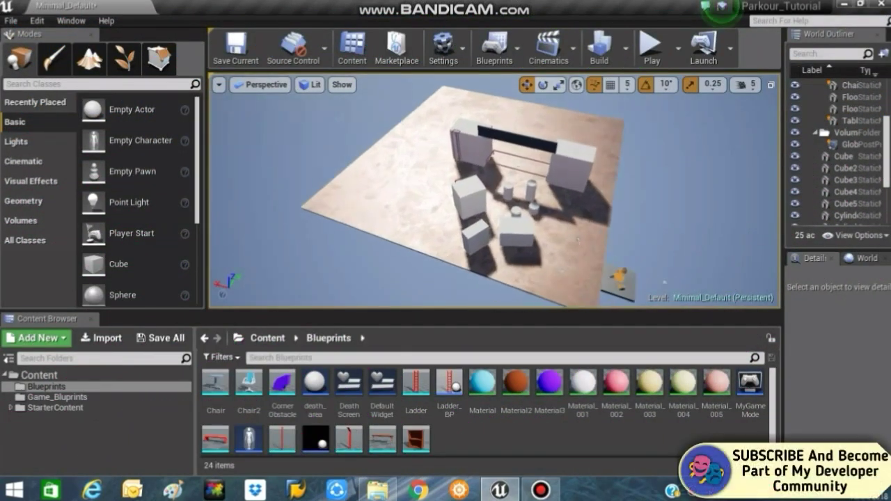
mouse_move(495, 192)
right_down()
mouse_move(494, 153)
mouse_move(485, 202)
right_up()
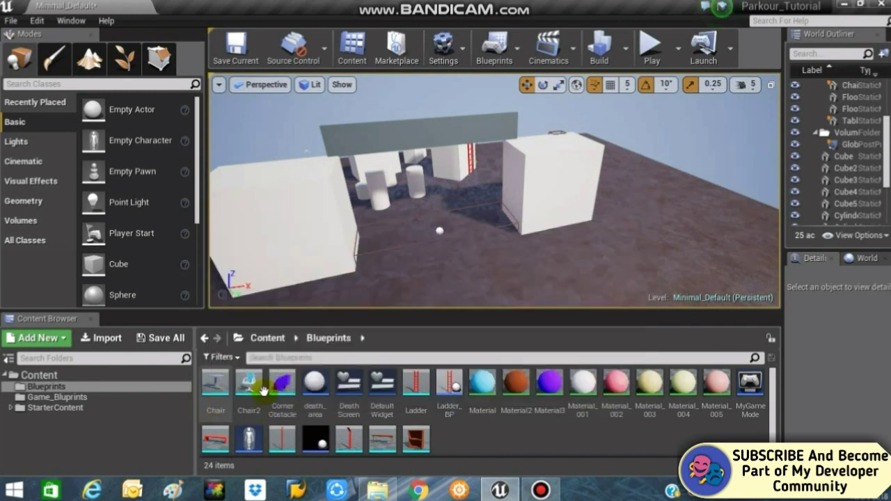
mouse_move(261, 391)
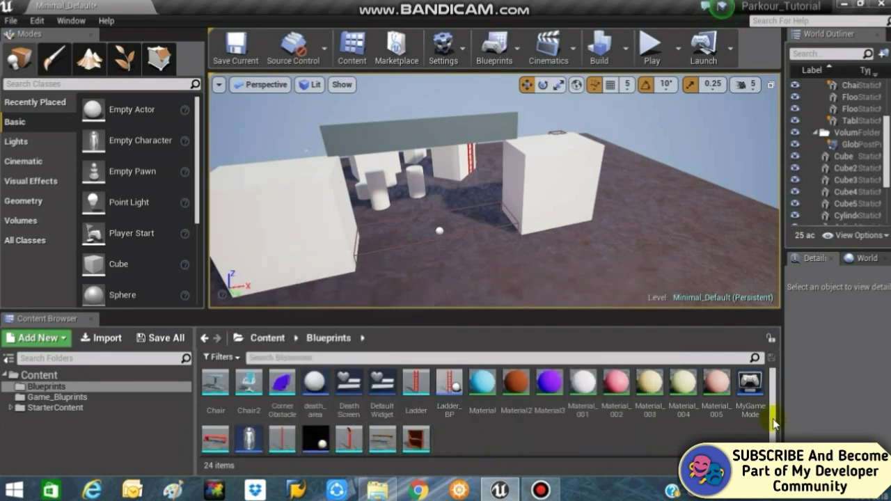
scroll(775, 424, down, 2)
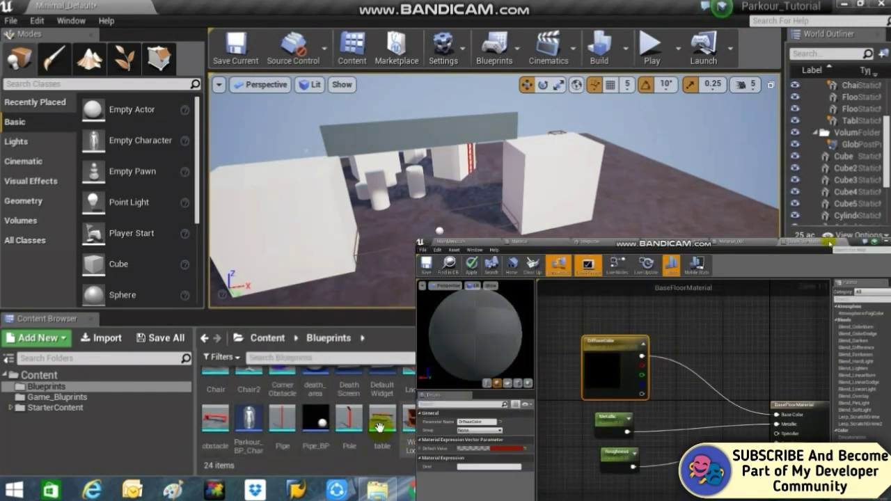
right_drag(545, 213, 569, 182)
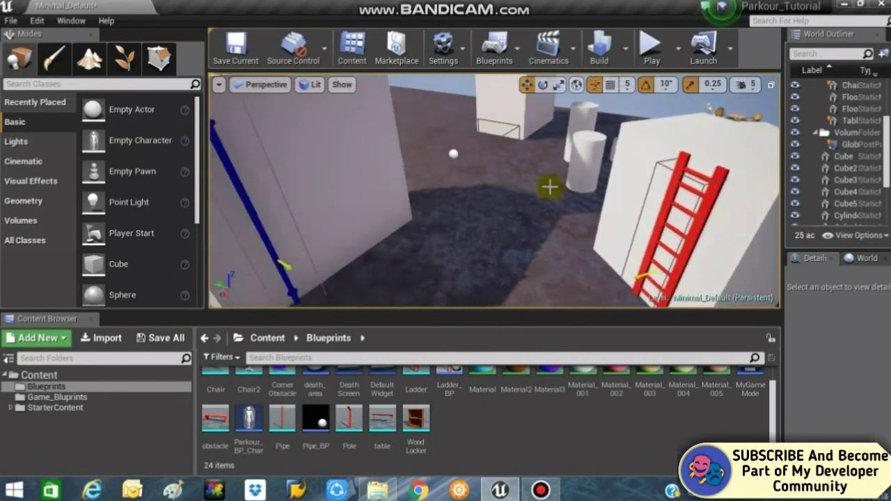
right_drag(491, 222, 472, 242)
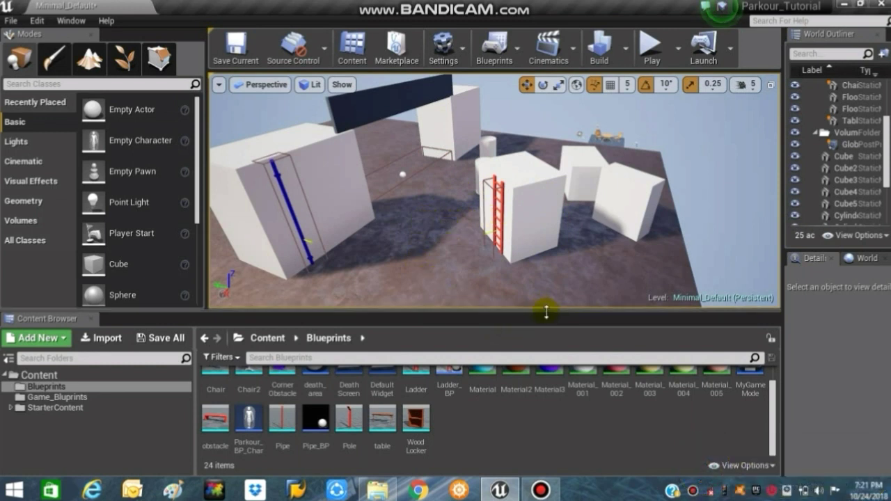
drag(562, 269, 557, 268)
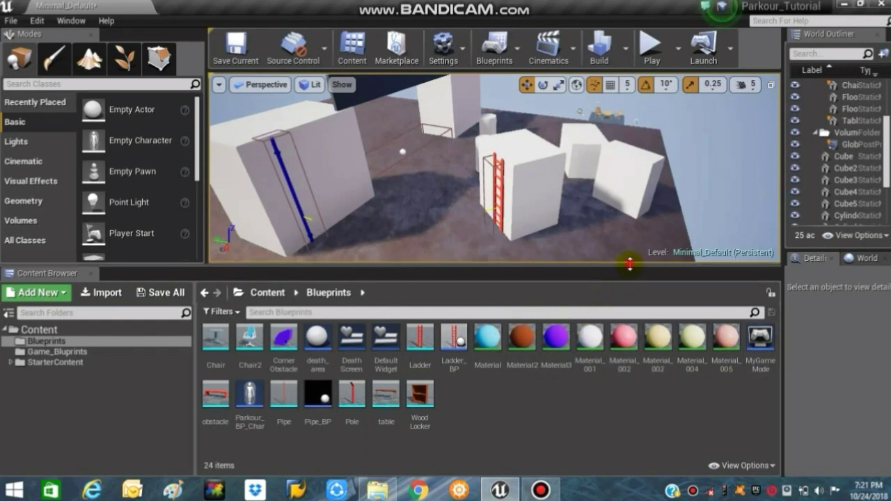
drag(612, 315, 592, 340)
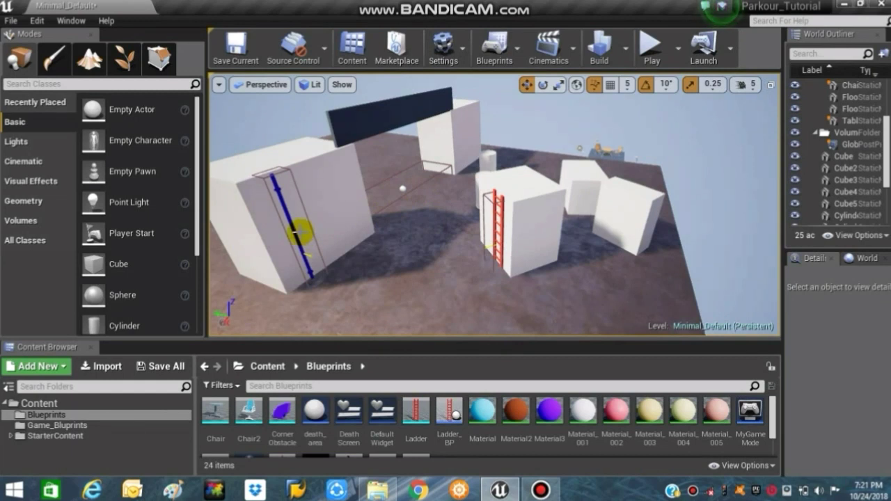
Place an additive Box geometry brush on the empty floor beside the cube with the blue pipe and scale it up uniformly.
click(18, 202)
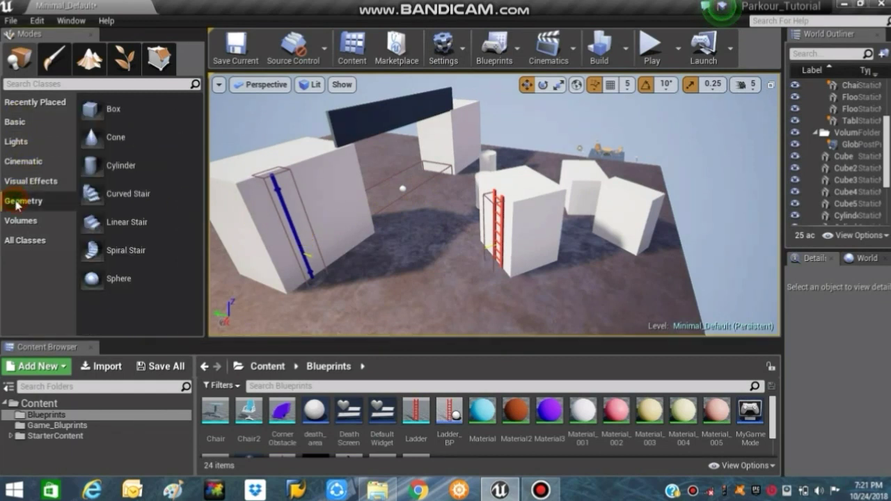
drag(204, 197, 222, 218)
drag(397, 229, 334, 195)
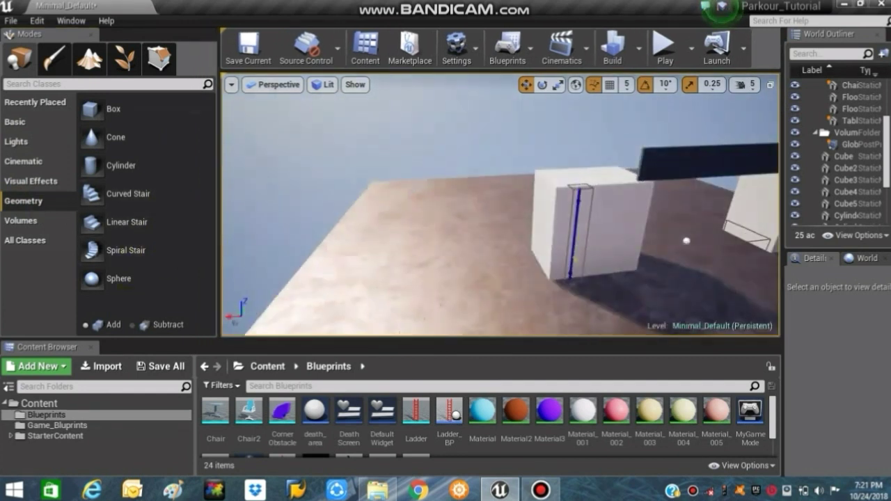
mouse_move(129, 115)
mouse_down()
mouse_move(377, 222)
mouse_move(403, 250)
mouse_move(387, 227)
mouse_up()
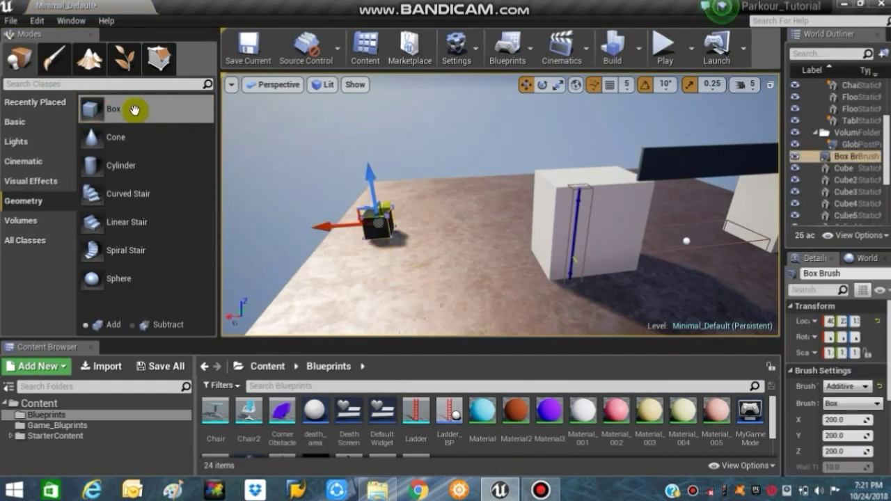
key(r)
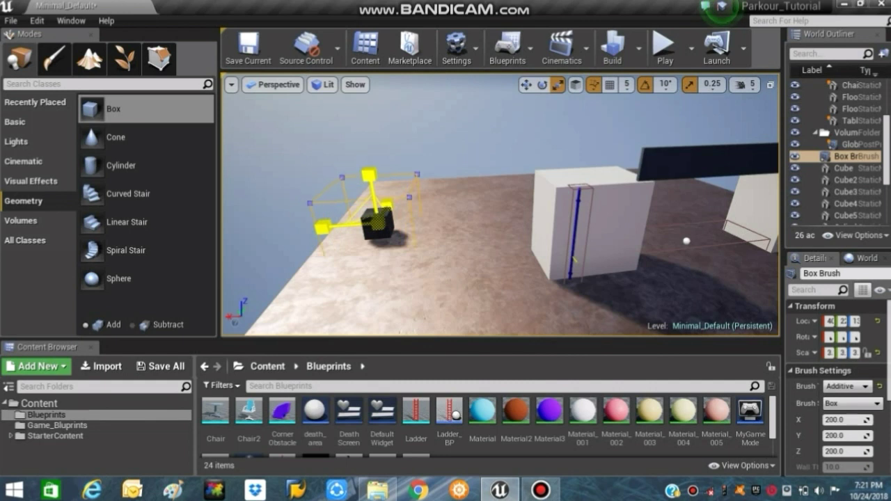
drag(376, 221, 389, 215)
Add a Cone brush between the large box brush and the pipe cube, and a Cylinder brush on the floor in front.
drag(178, 137, 487, 220)
drag(469, 254, 471, 252)
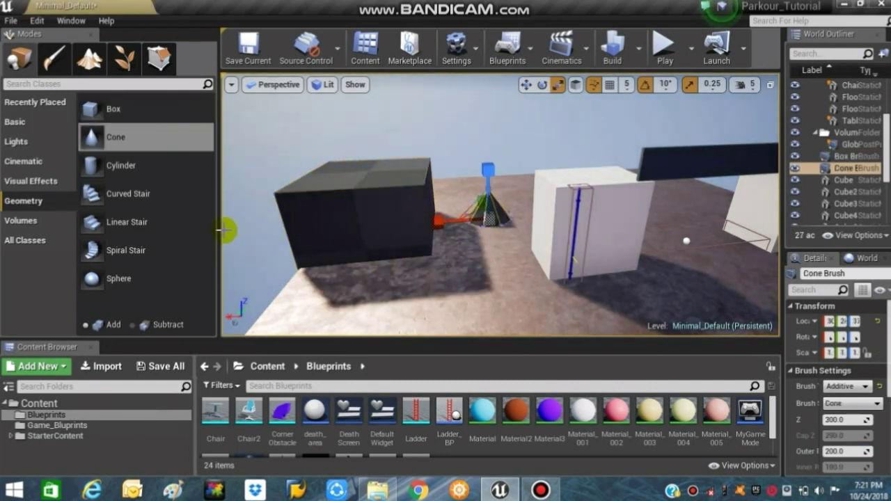
mouse_move(159, 168)
mouse_down()
mouse_move(352, 258)
mouse_move(521, 264)
mouse_move(498, 282)
mouse_up()
mouse_move(498, 281)
right_down()
mouse_move(529, 282)
mouse_move(681, 105)
right_up()
Add Curved Stair, Linear Stair and Spiral Stair brushes on the open floor in front of the cylinder brush.
mouse_move(132, 195)
mouse_down()
mouse_move(650, 258)
mouse_move(559, 305)
mouse_up()
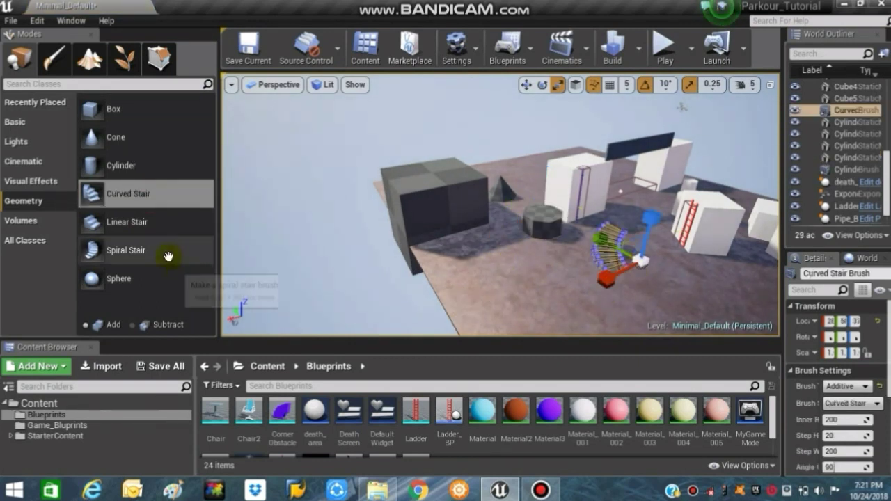
drag(167, 226, 612, 315)
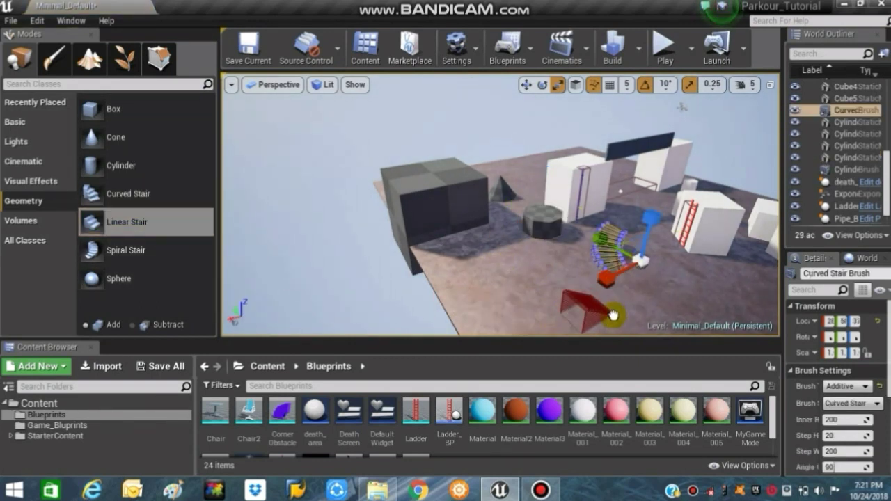
mouse_move(139, 252)
mouse_down()
mouse_move(448, 295)
mouse_move(553, 283)
mouse_up()
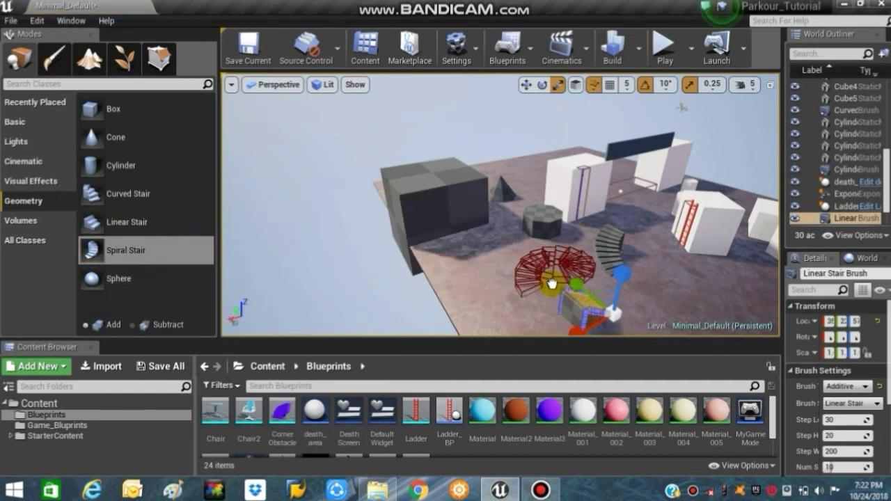
Add an additive Sphere brush on the open floor in front of the cube with the red ladder.
click(167, 279)
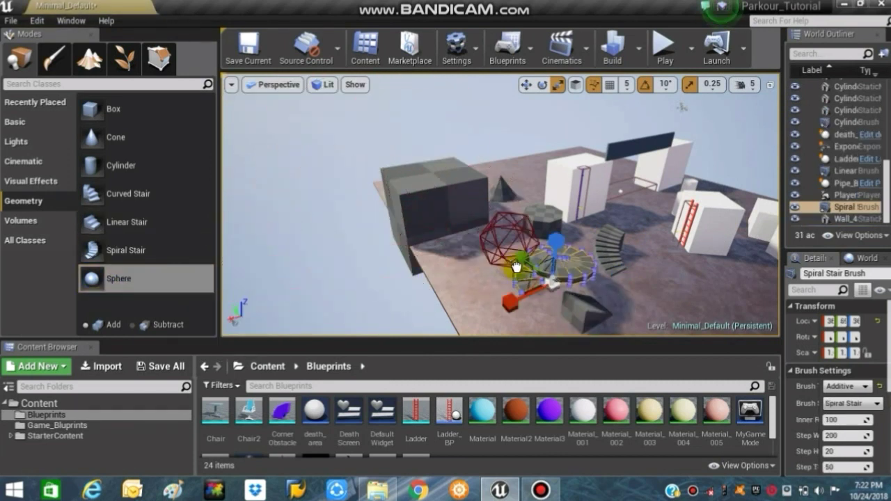
mouse_move(698, 290)
mouse_down()
mouse_move(717, 306)
mouse_move(685, 301)
mouse_up()
drag(624, 275, 625, 275)
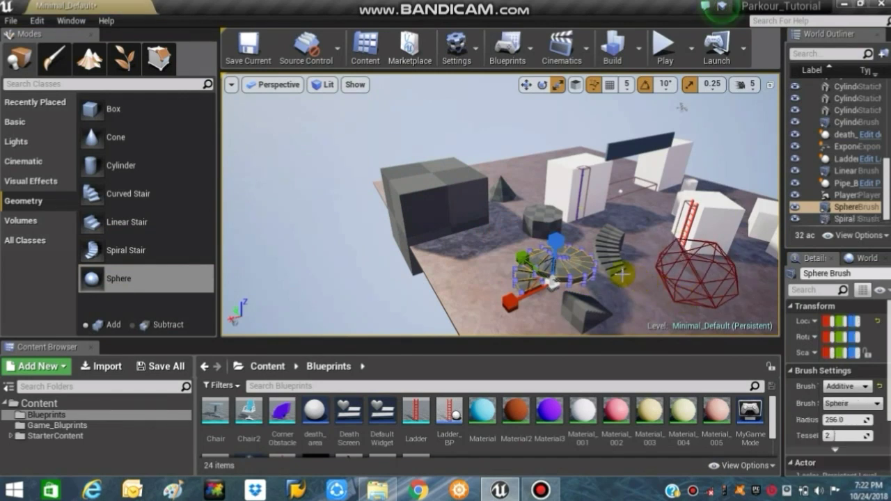
Place a subtractive Sphere brush against the large box brush and move it into the box's upper front edge to carve a hollow.
right_drag(624, 275, 577, 264)
mouse_move(577, 119)
right_down()
mouse_move(564, 125)
mouse_move(574, 122)
right_up()
mouse_move(446, 327)
right_down()
mouse_move(459, 326)
mouse_move(446, 327)
right_up()
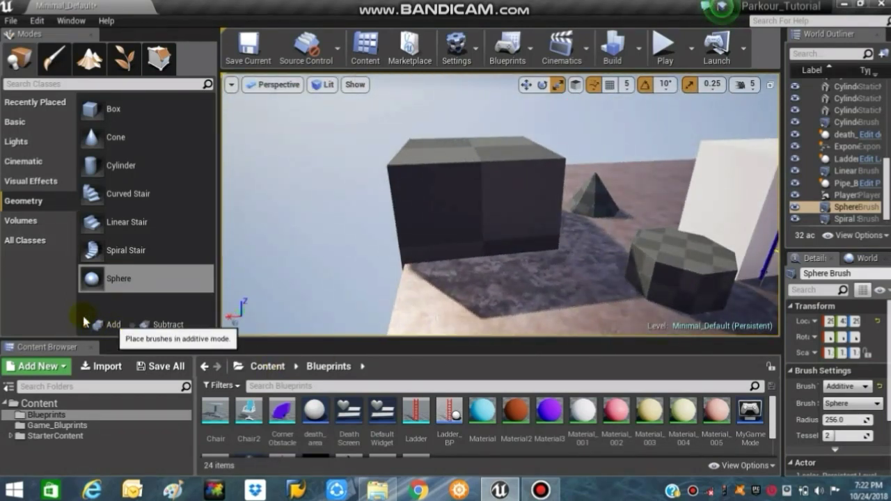
click(149, 327)
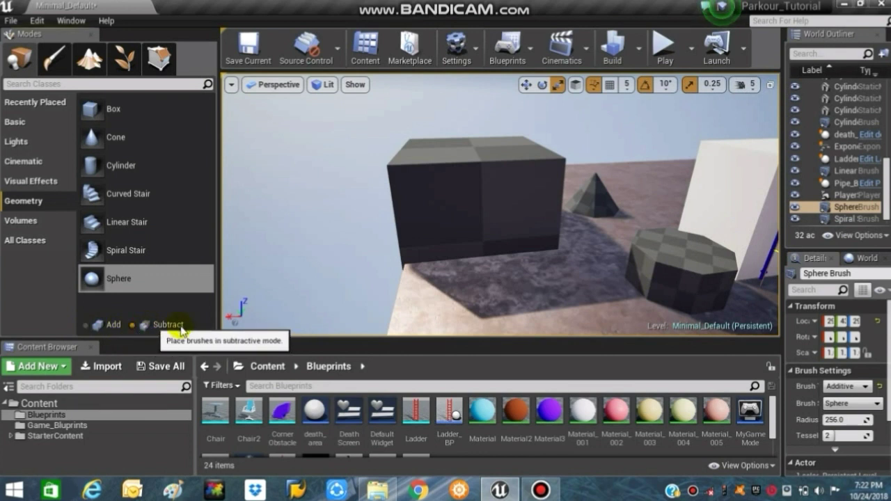
mouse_move(136, 279)
mouse_down()
mouse_move(264, 277)
mouse_move(454, 220)
mouse_move(499, 196)
mouse_up()
drag(495, 247, 496, 248)
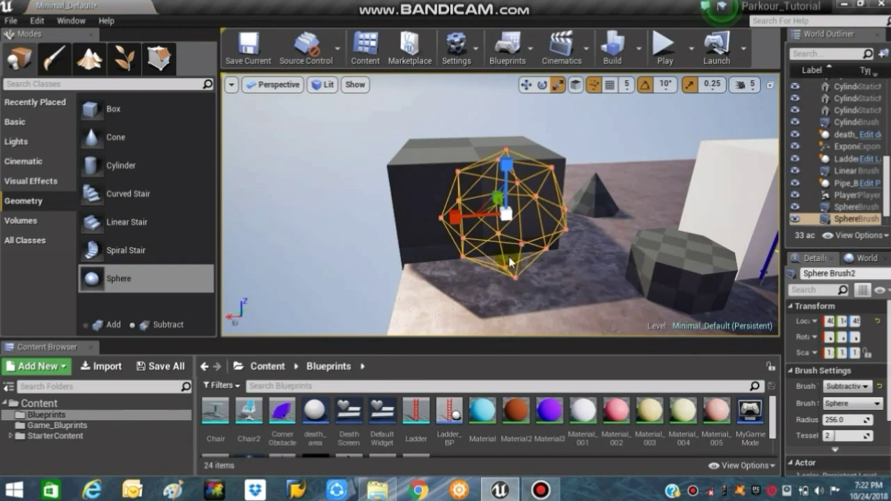
click(526, 84)
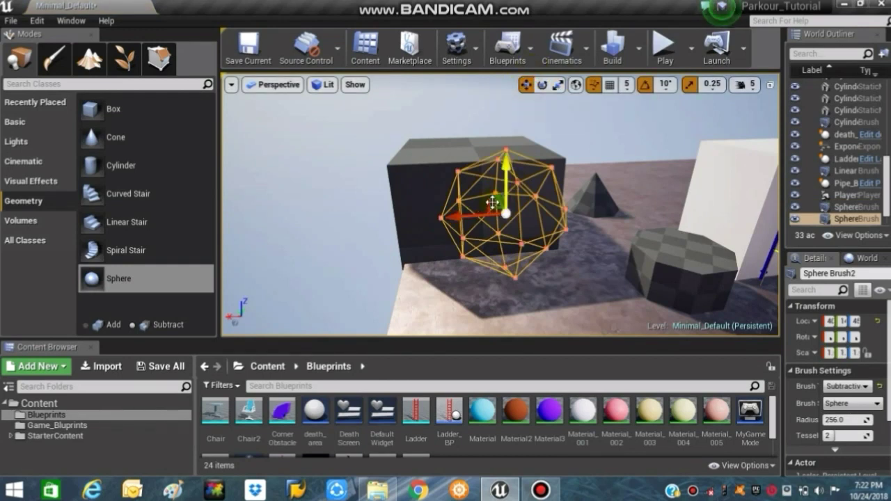
drag(492, 200, 482, 166)
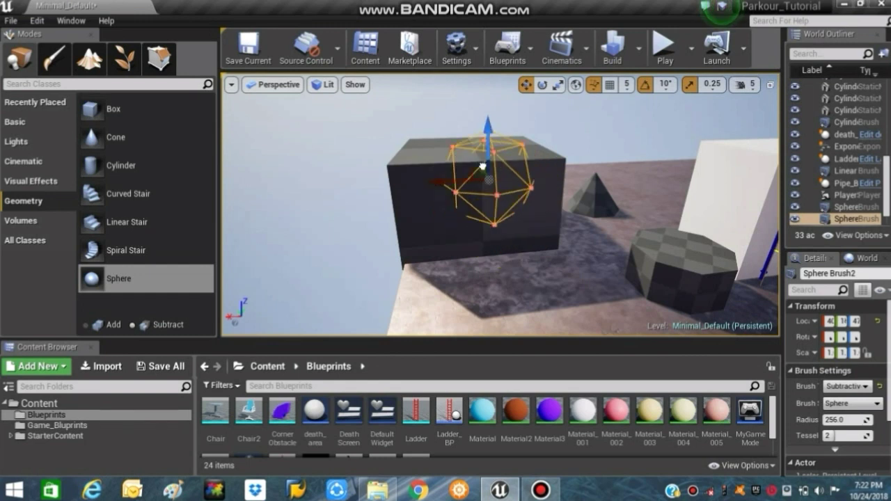
mouse_move(501, 199)
mouse_down()
mouse_move(513, 204)
mouse_move(509, 193)
mouse_up()
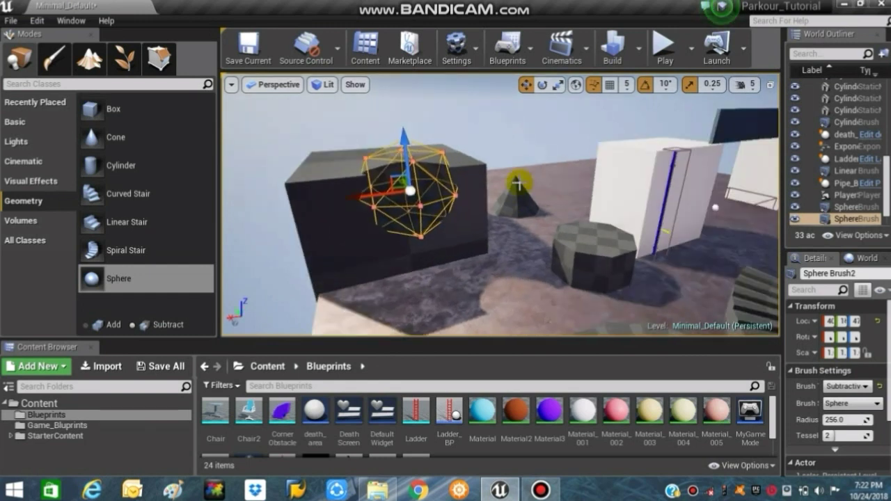
click(512, 194)
scroll(453, 193, up, 3)
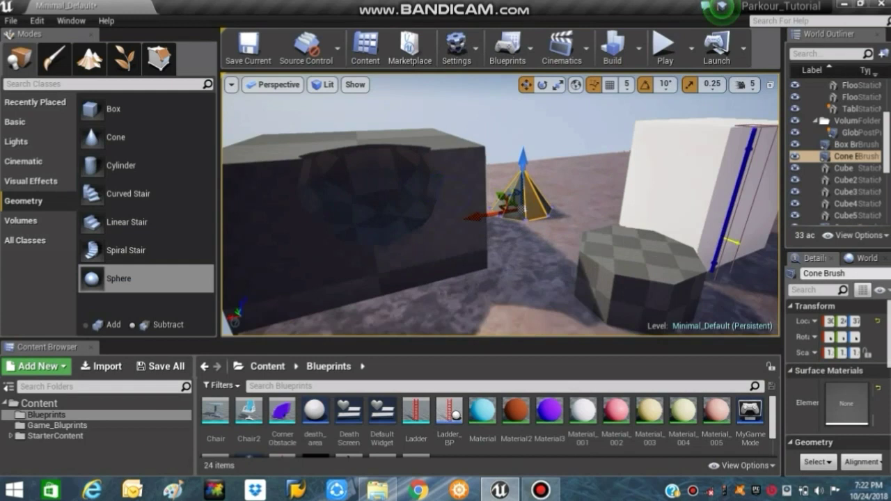
mouse_move(501, 201)
right_down()
mouse_move(487, 237)
mouse_move(397, 126)
right_up()
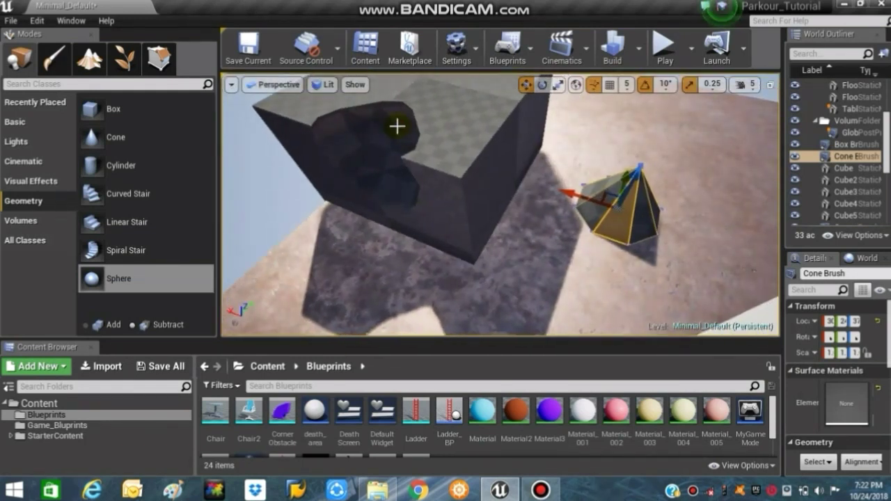
Delete the subtractive sphere and sink a subtractive Cylinder brush into the large box's upper face to cut a vertical hole.
drag(91, 278, 398, 170)
key(Delete)
mouse_move(158, 167)
mouse_down()
mouse_move(304, 110)
mouse_move(410, 124)
mouse_up()
drag(406, 84, 408, 132)
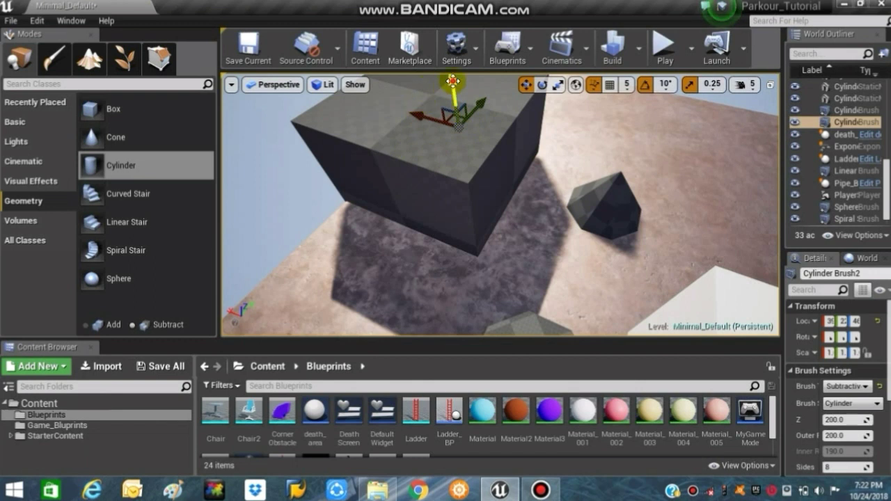
drag(160, 155, 517, 158)
click(563, 190)
right_drag(562, 190, 550, 230)
right_drag(348, 175, 348, 160)
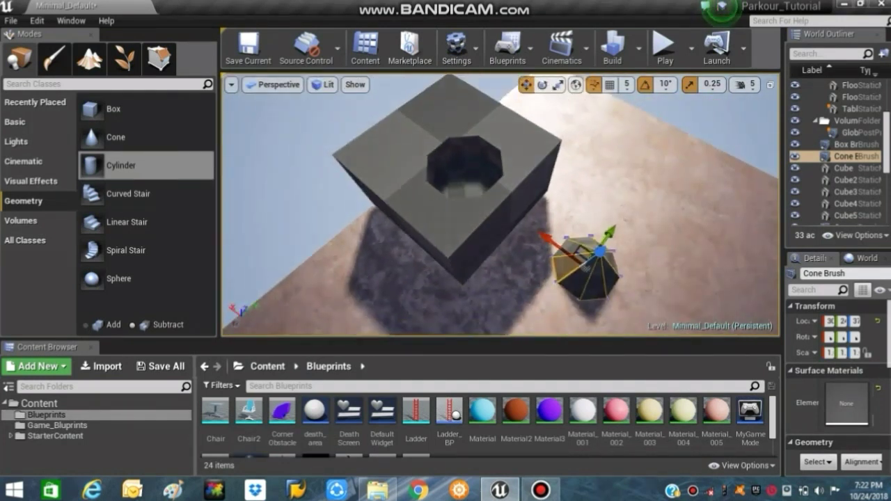
Place a subtractive Cone brush at the lower side of the large box brush, near the floor.
drag(110, 280, 143, 259)
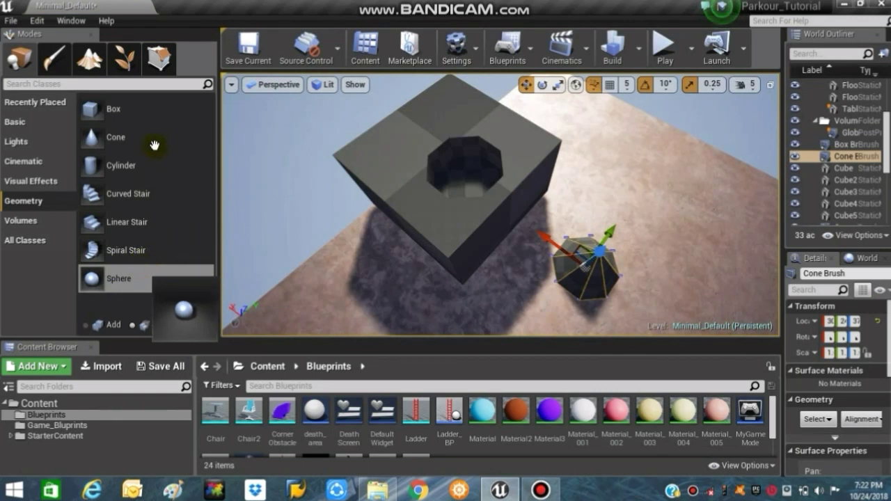
mouse_move(160, 139)
mouse_down()
mouse_move(455, 119)
mouse_move(379, 200)
mouse_move(378, 216)
mouse_up()
mouse_move(460, 237)
mouse_down()
mouse_move(457, 286)
mouse_move(459, 244)
mouse_move(643, 191)
mouse_up()
click(668, 133)
mouse_move(668, 133)
mouse_down()
mouse_move(599, 146)
mouse_move(598, 222)
mouse_move(376, 185)
mouse_up()
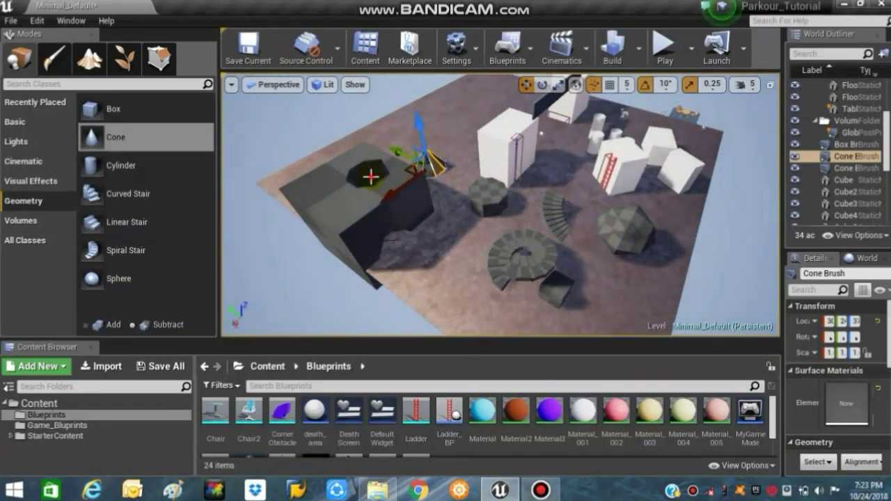
Select all the placed geometry brushes, including the box, cones, cylinders, stairs and sphere, and delete them from the level.
click(355, 185)
click(390, 241)
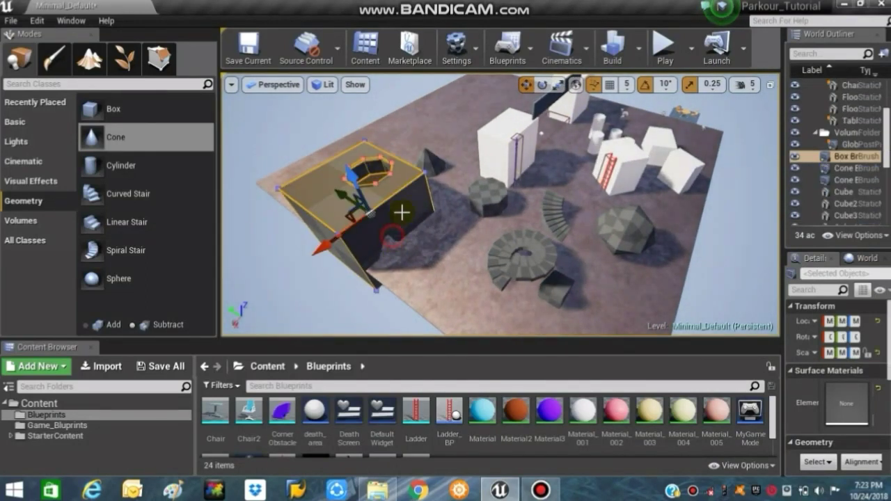
ctrl+click(431, 165)
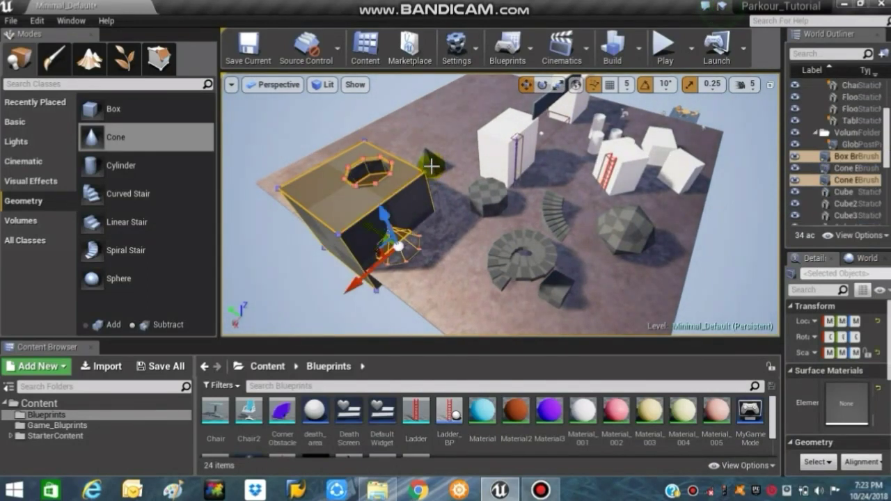
ctrl+click(551, 207)
ctrl+click(522, 252)
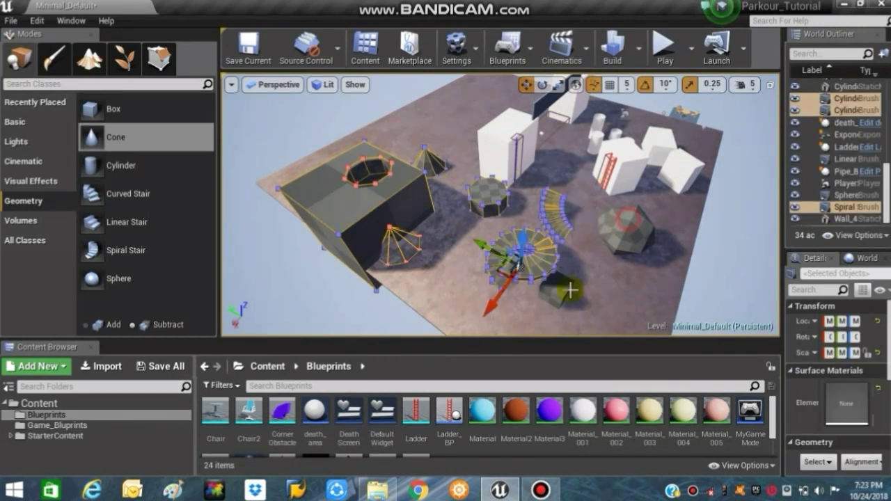
ctrl+click(626, 230)
ctrl+click(573, 296)
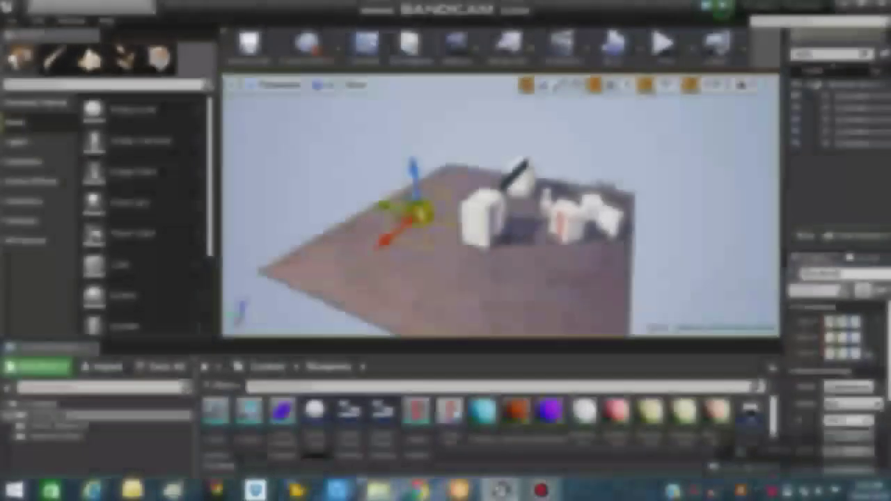
click(278, 151)
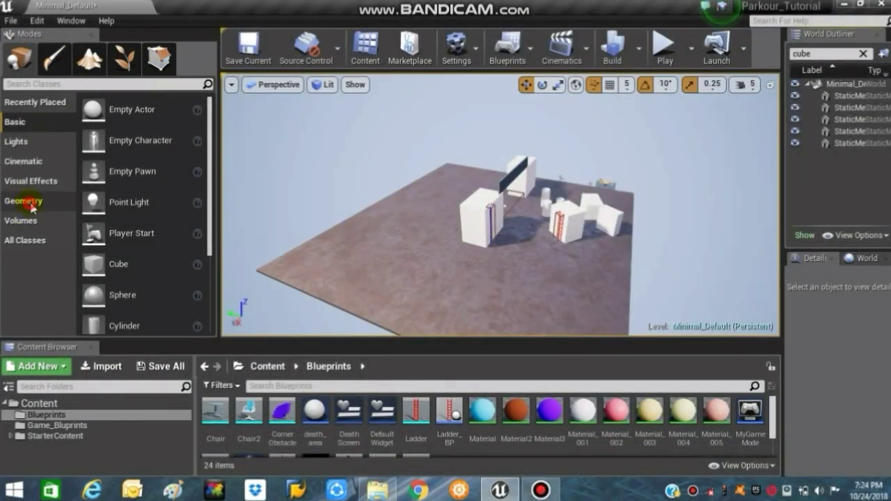
Place an additive Box geometry brush at the outer edge of the floor, away from the white cubes.
click(24, 201)
click(109, 324)
mouse_move(114, 109)
mouse_down()
mouse_move(378, 278)
mouse_move(346, 304)
mouse_move(364, 308)
mouse_move(350, 303)
mouse_up()
drag(384, 270, 380, 273)
mouse_move(379, 273)
right_down()
mouse_move(306, 264)
mouse_move(383, 269)
right_up()
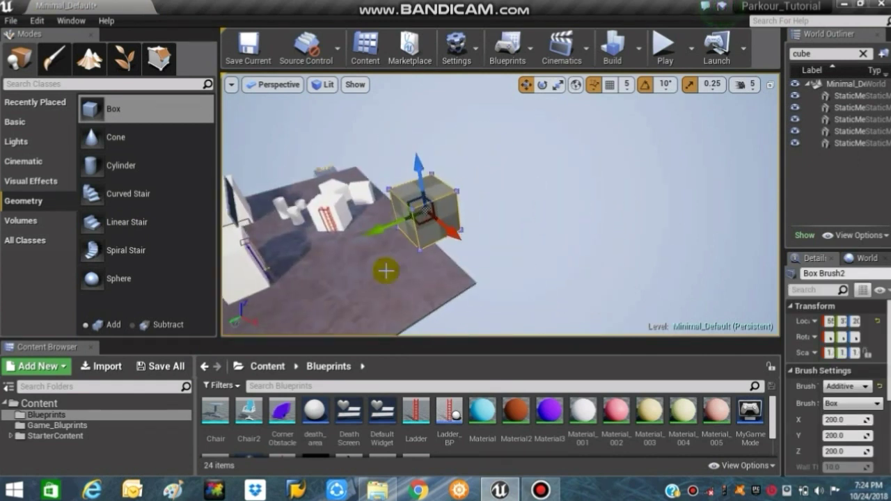
scroll(383, 269, down, 3)
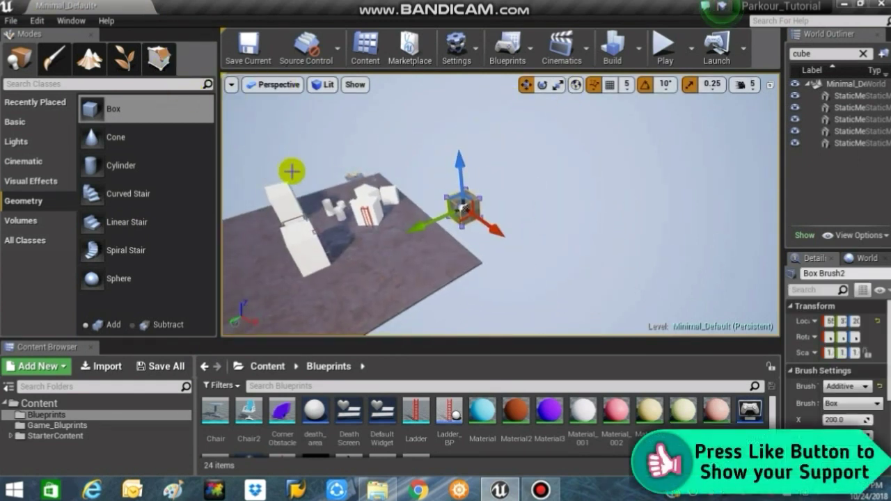
In geometry editing mode, pull one face of the box brush outward to form a long beam and select its long side face.
click(157, 67)
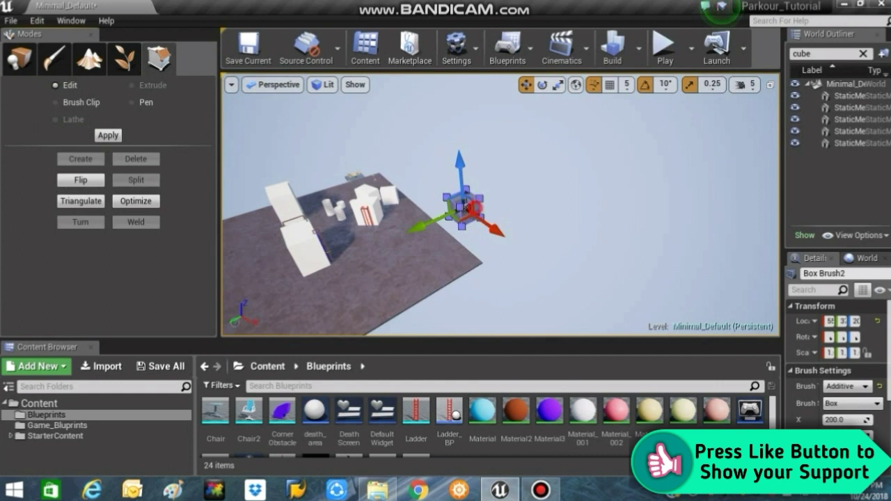
drag(506, 240, 605, 307)
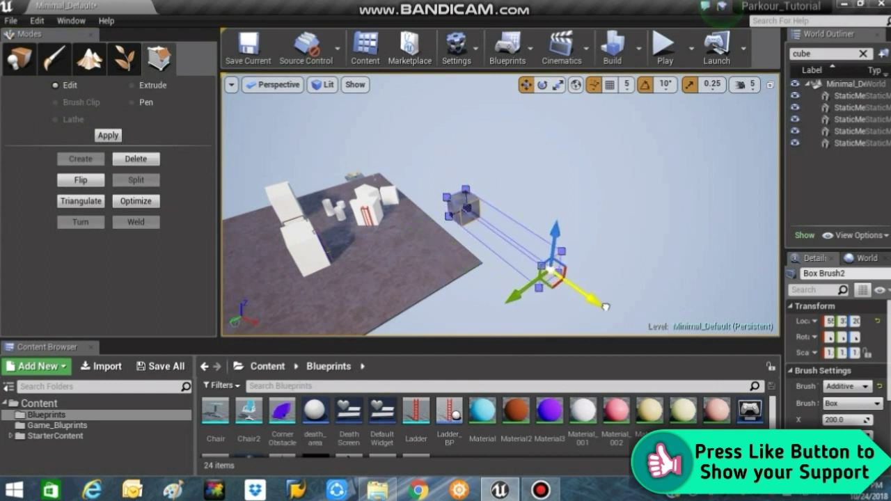
click(474, 246)
click(479, 261)
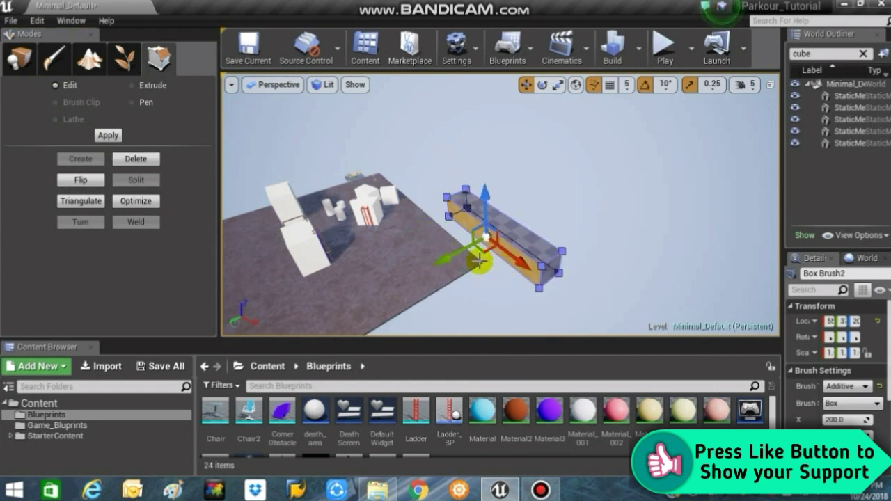